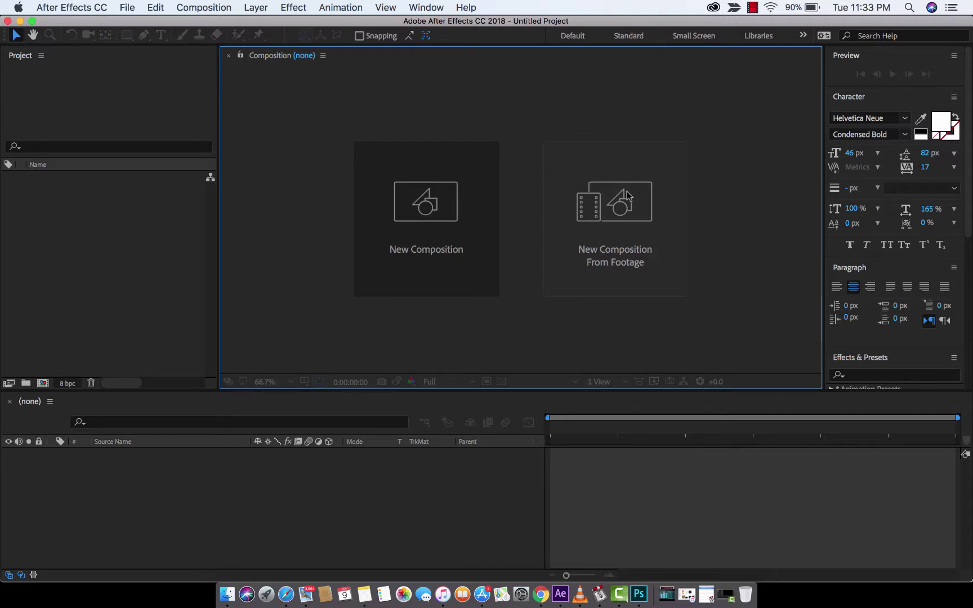
Create a new HDTV 1080 24 composition (1920×1080, 24 fps, 5 s) with a Deep Cyan background
click(401, 237)
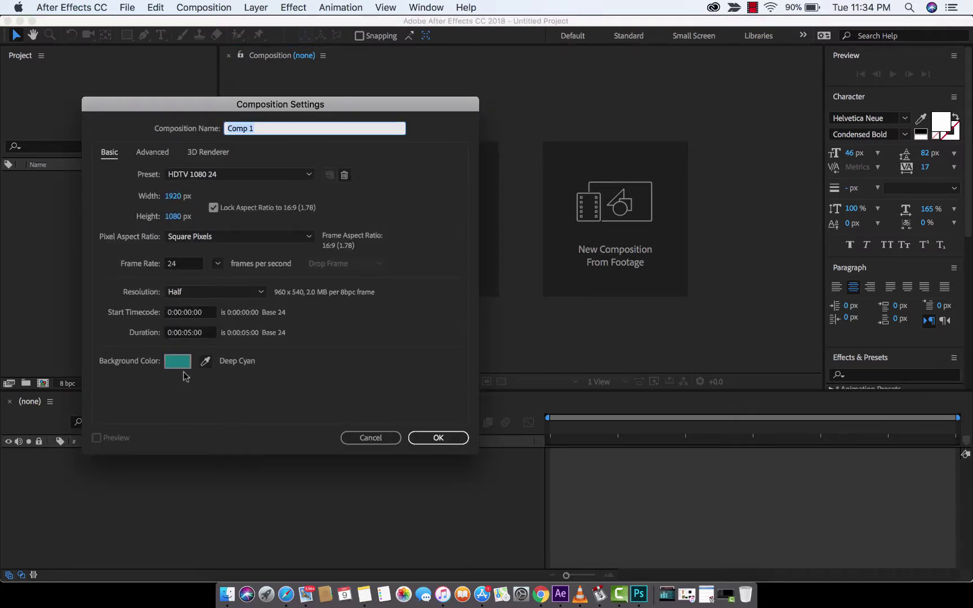
click(437, 437)
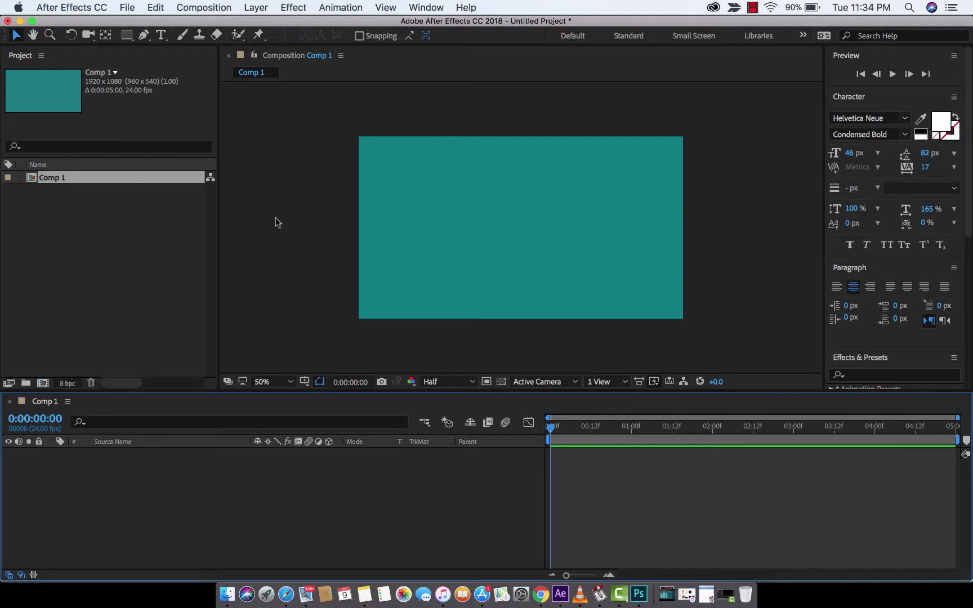
Add a text layer reading 'THIS IS A CIRCLE AND IT REVOLVES AROUND', correcting typos along the way
click(162, 37)
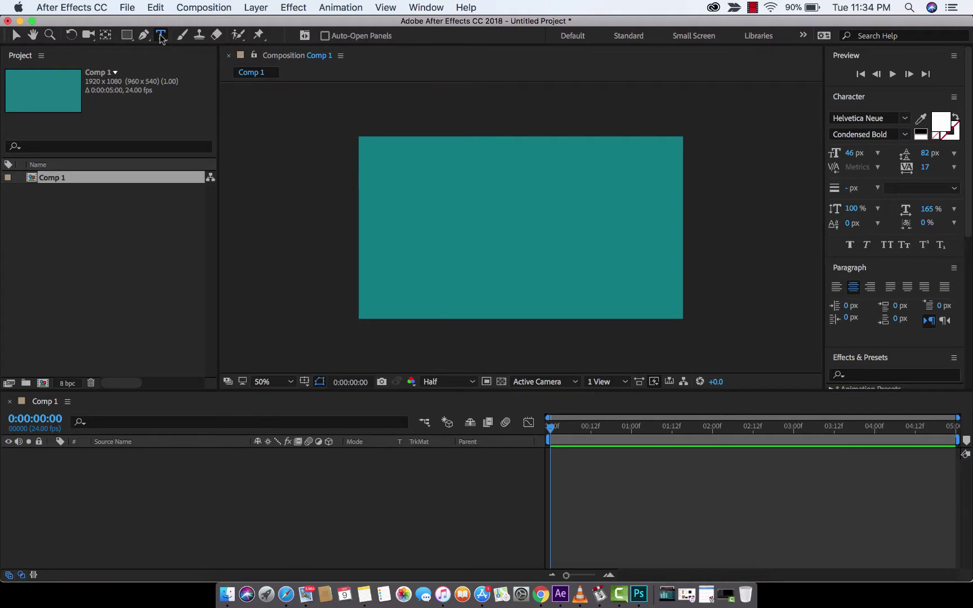
click(413, 187)
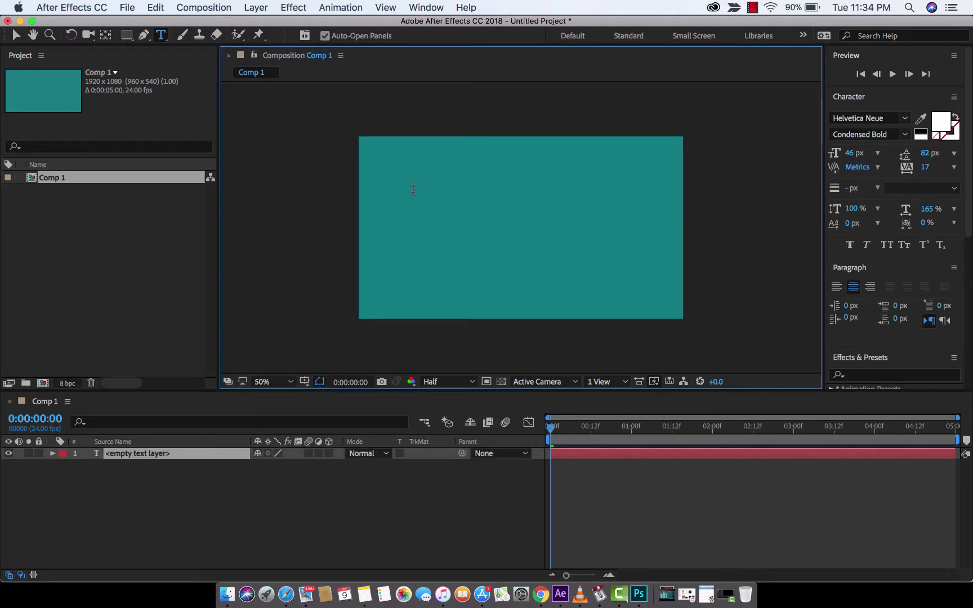
text(THIS IS A CIRCLE AND IT RE)
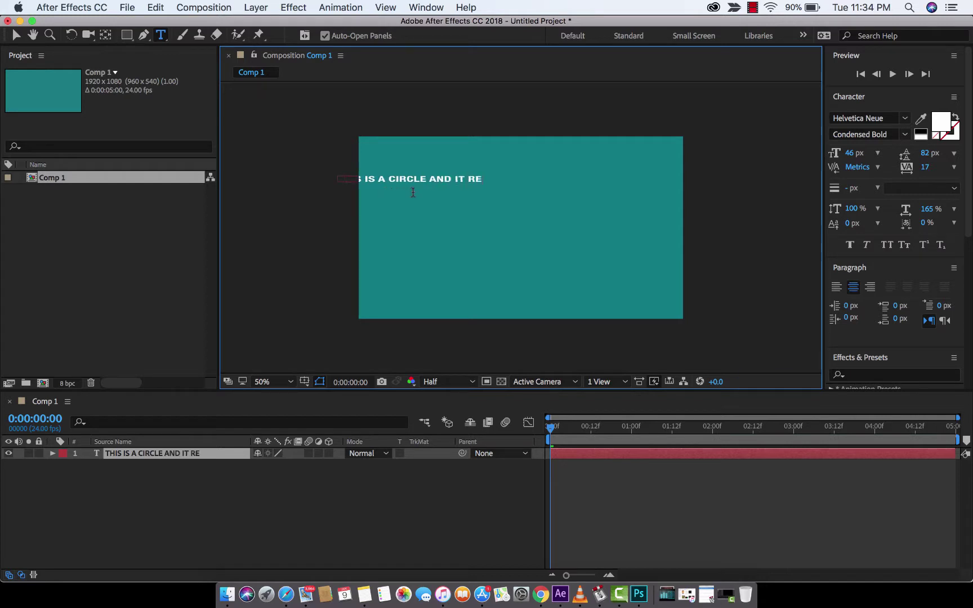
text(VE)
key(BackSpace)
text(OLVE)
key(BackSpace)
key(BackSpace)
key(BackSpace)
key(BackSpace)
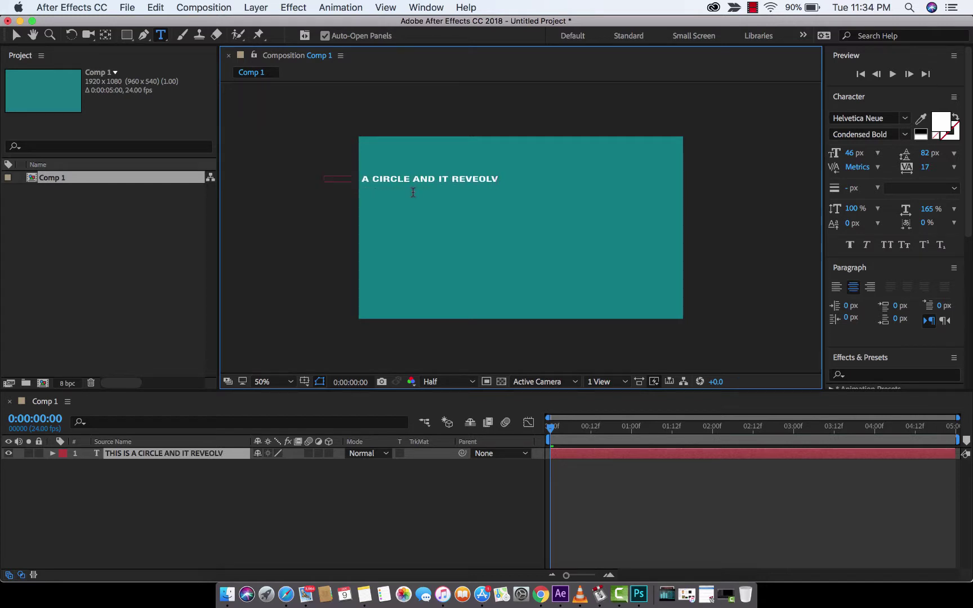
text(OLVES)
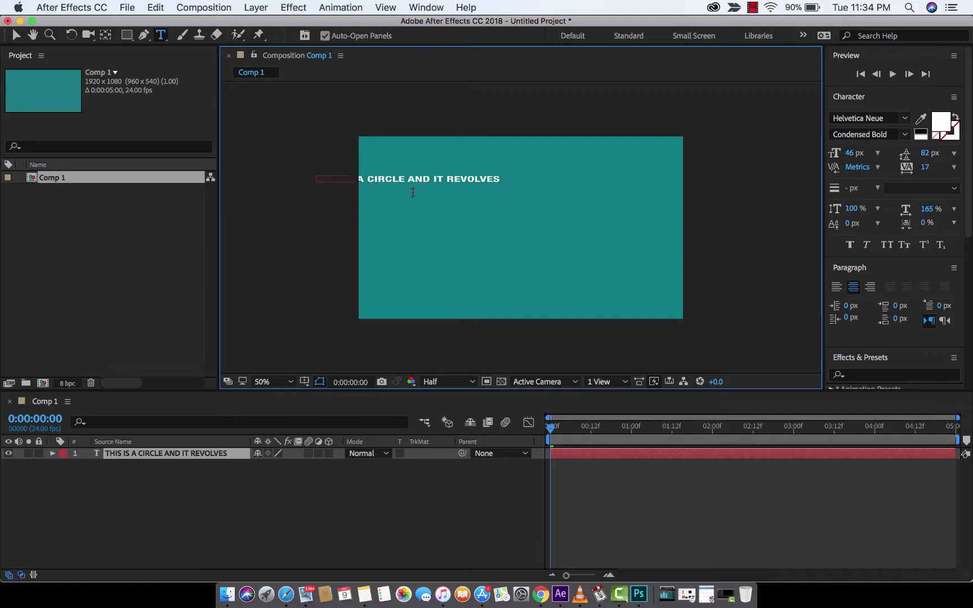
text( AROUND AND AROU)
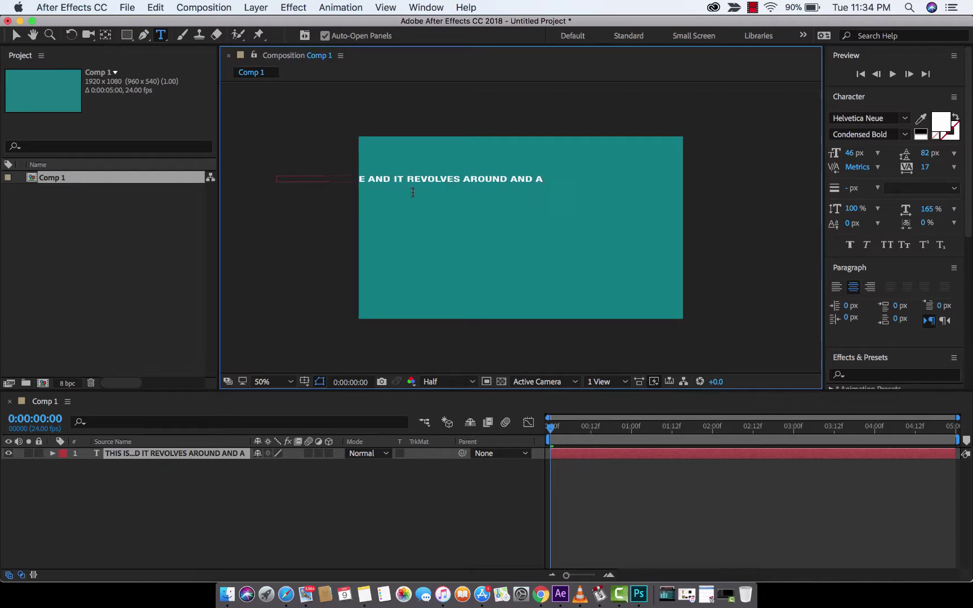
key(BackSpace)
key(BackSpace)
key(BackSpace)
key(BackSpace)
key(BackSpace)
key(BackSpace)
key(BackSpace)
key(BackSpace)
key(BackSpace)
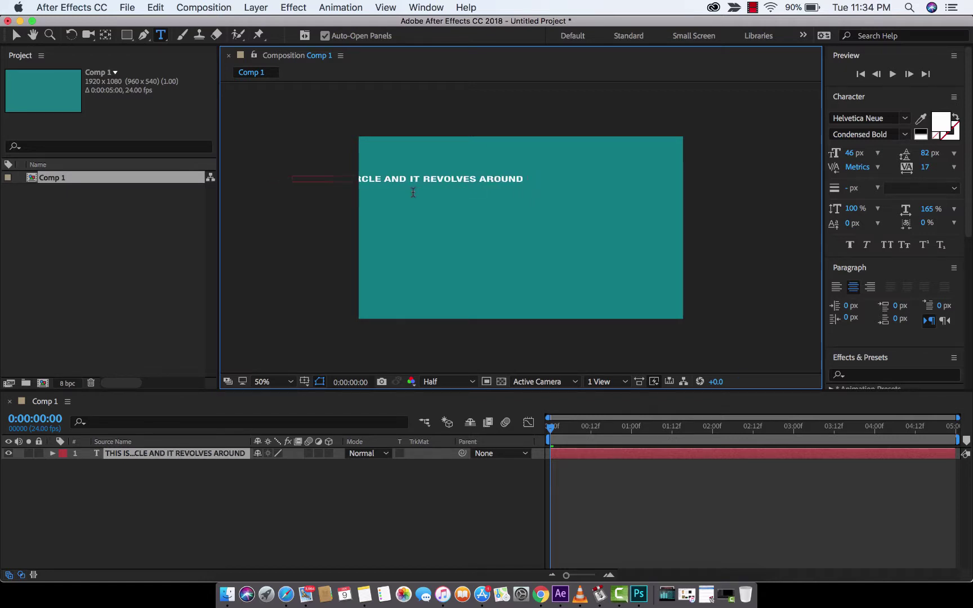
Commit the text and drag it right so the whole line fits inside the frame near the top
click(16, 35)
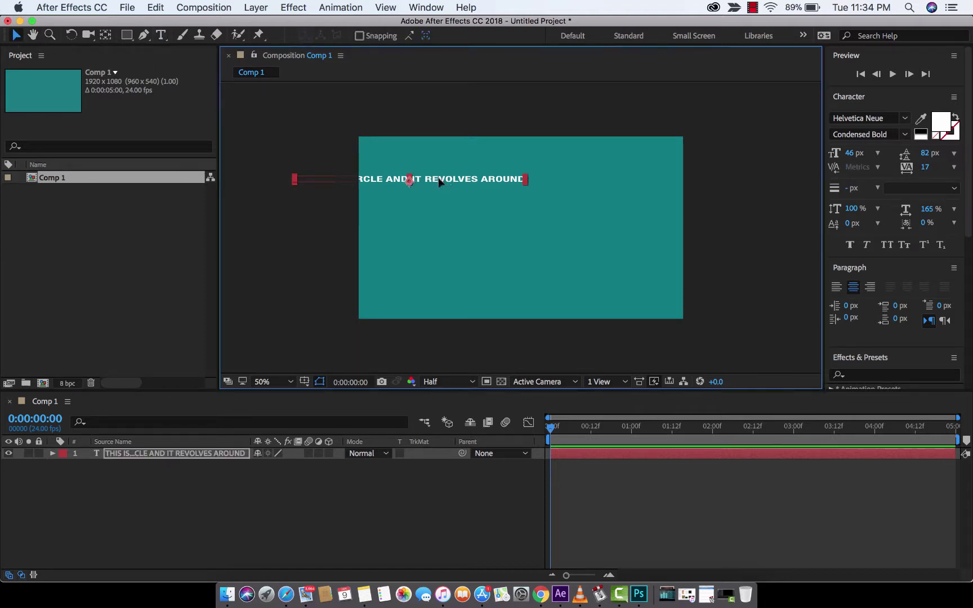
drag(439, 180, 531, 179)
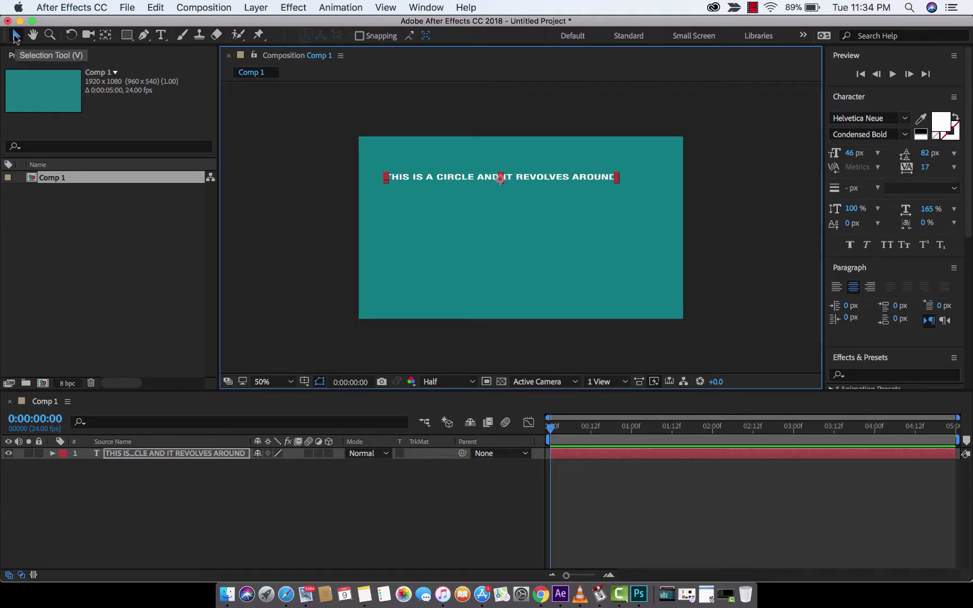
drag(534, 179, 545, 177)
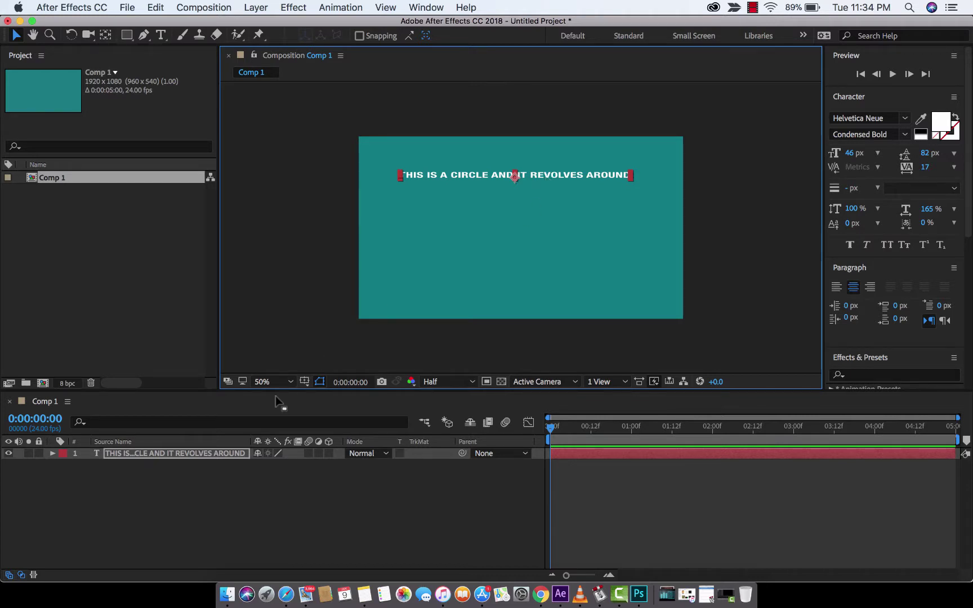
click(198, 453)
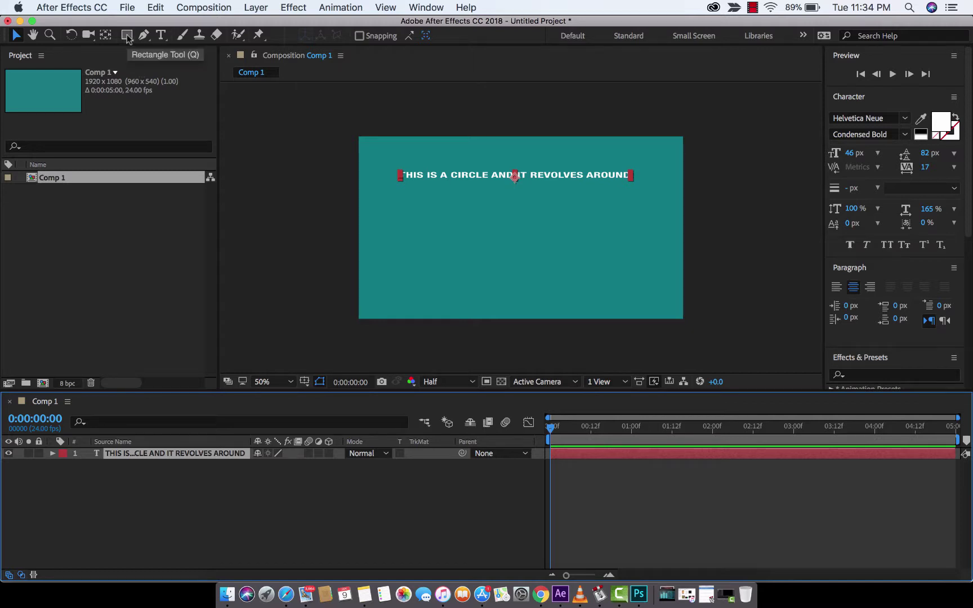
Draw a circular Ellipse Tool mask, Mask 1, on the text layer in the lower middle of the comp
drag(127, 36, 175, 65)
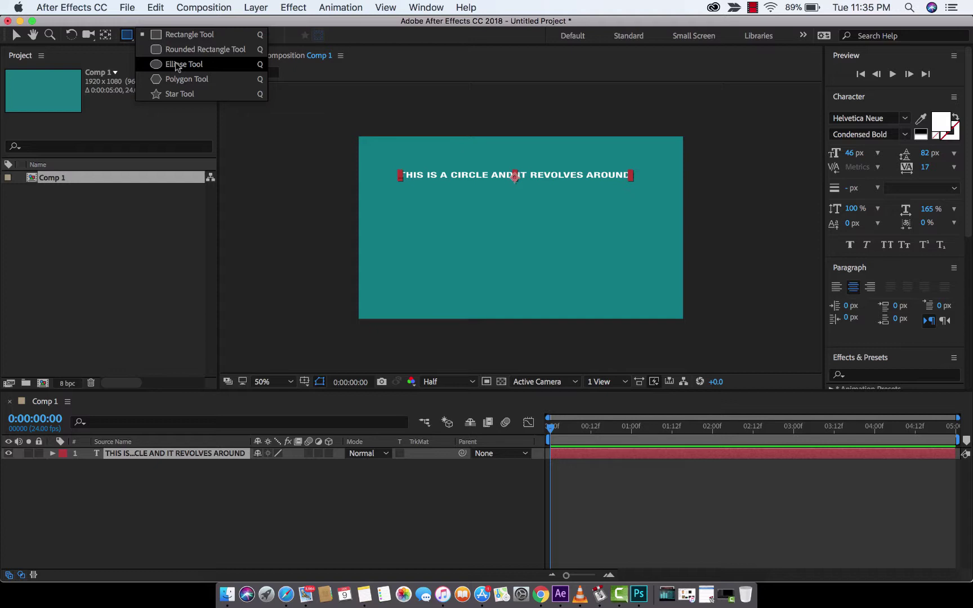
drag(175, 65, 129, 39)
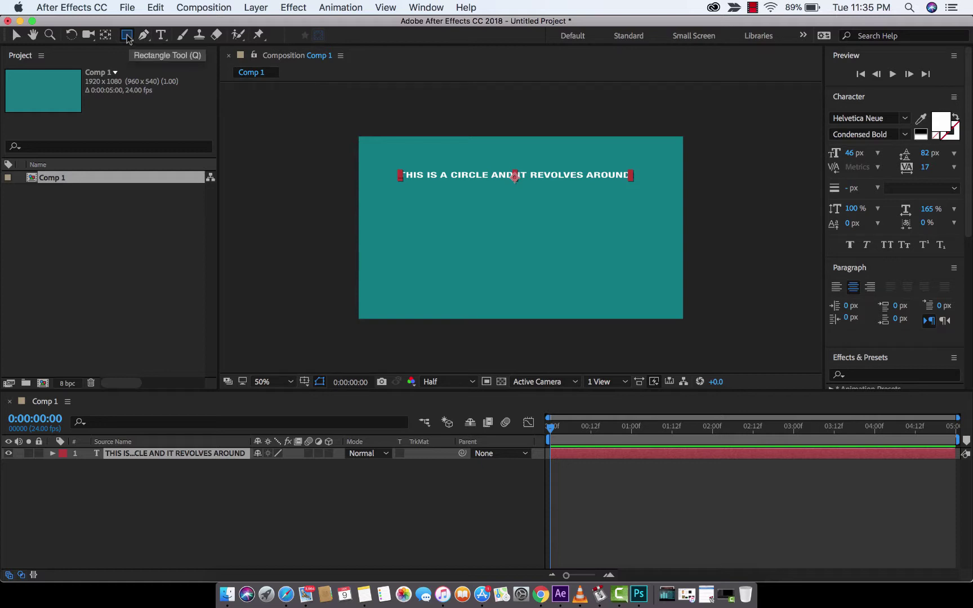
drag(129, 39, 174, 66)
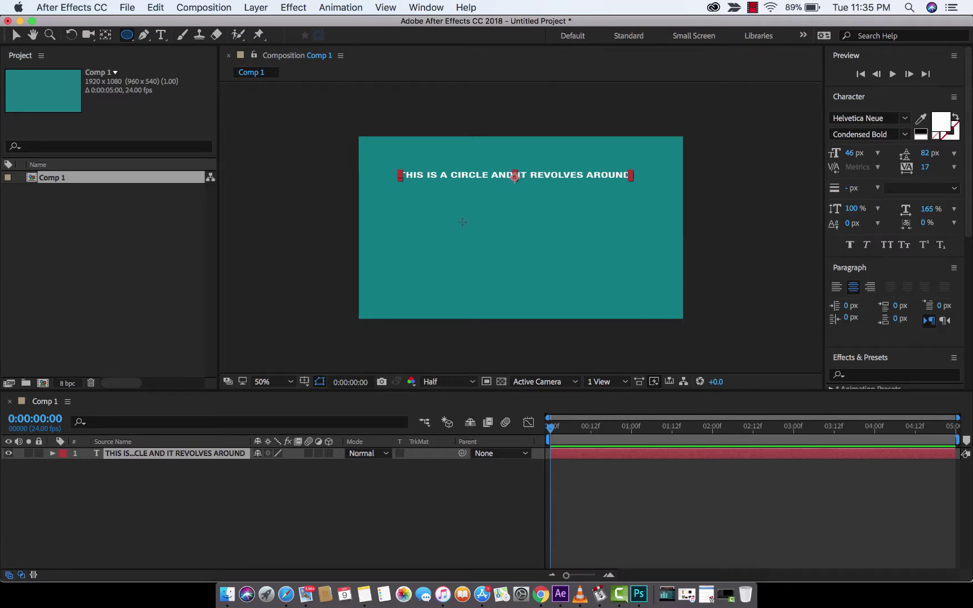
drag(460, 222, 548, 249)
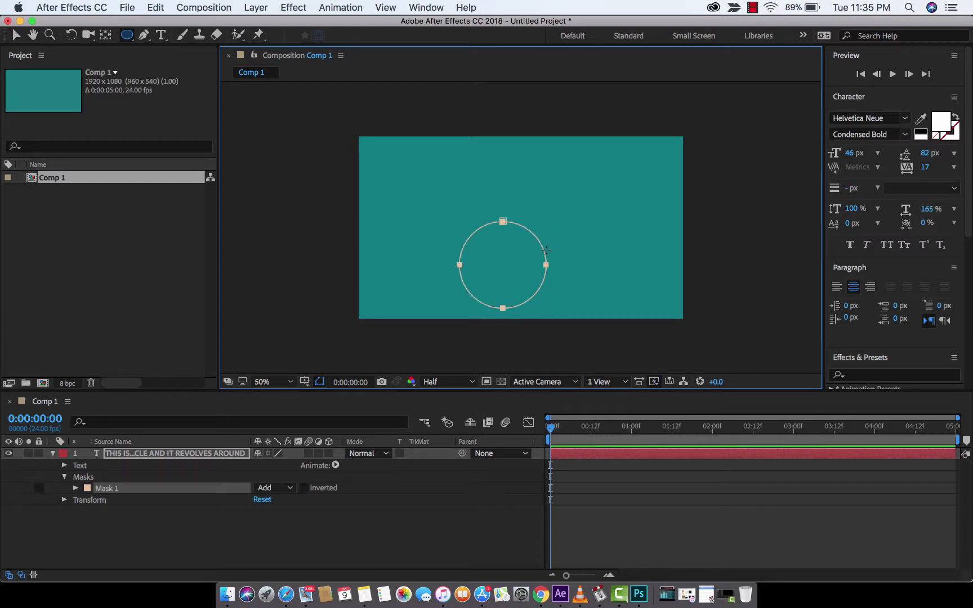
click(142, 491)
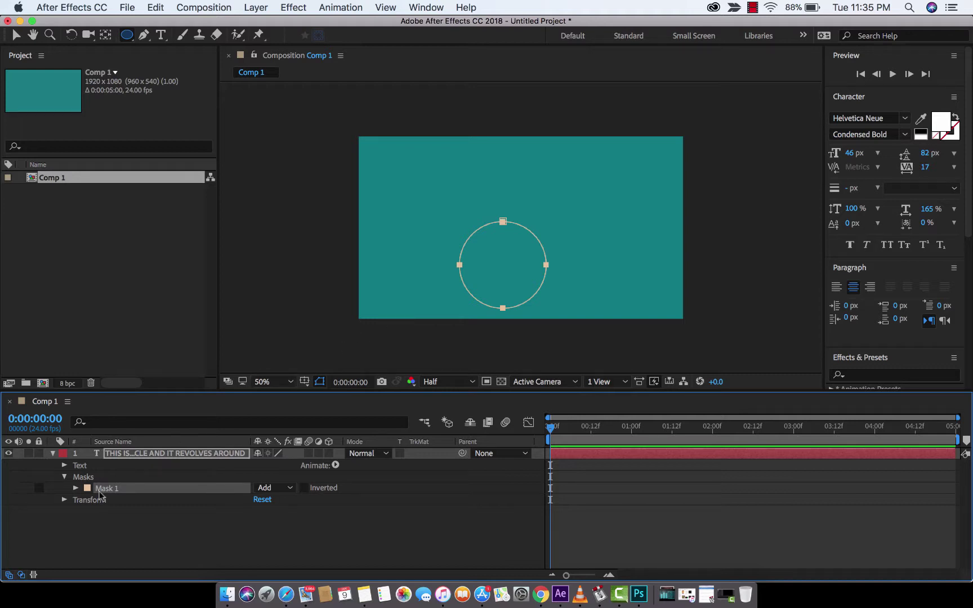
Set the text layer's Path Options > Path to Mask 1 so the words wrap the circle
click(64, 465)
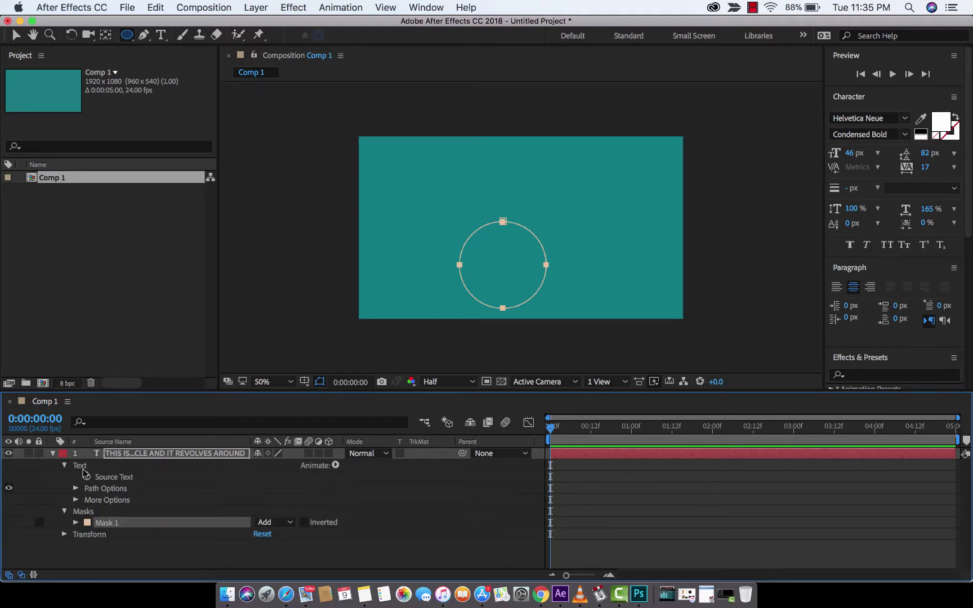
click(76, 489)
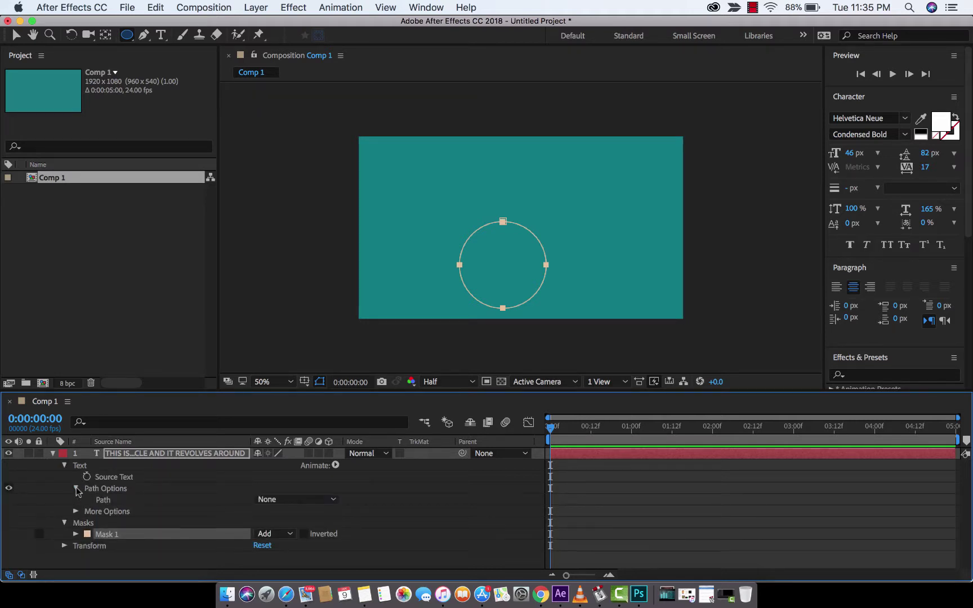
click(94, 492)
click(100, 500)
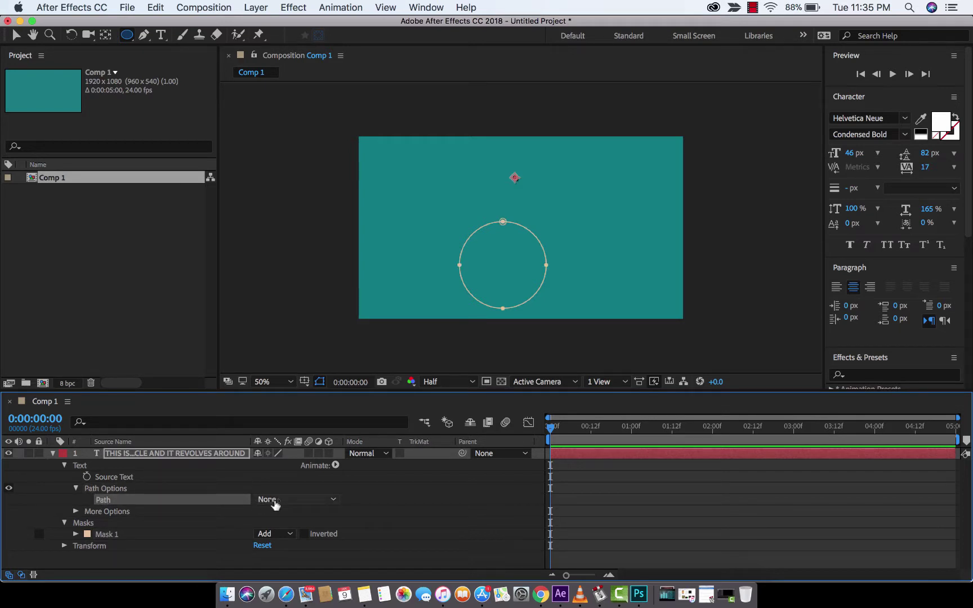
click(290, 498)
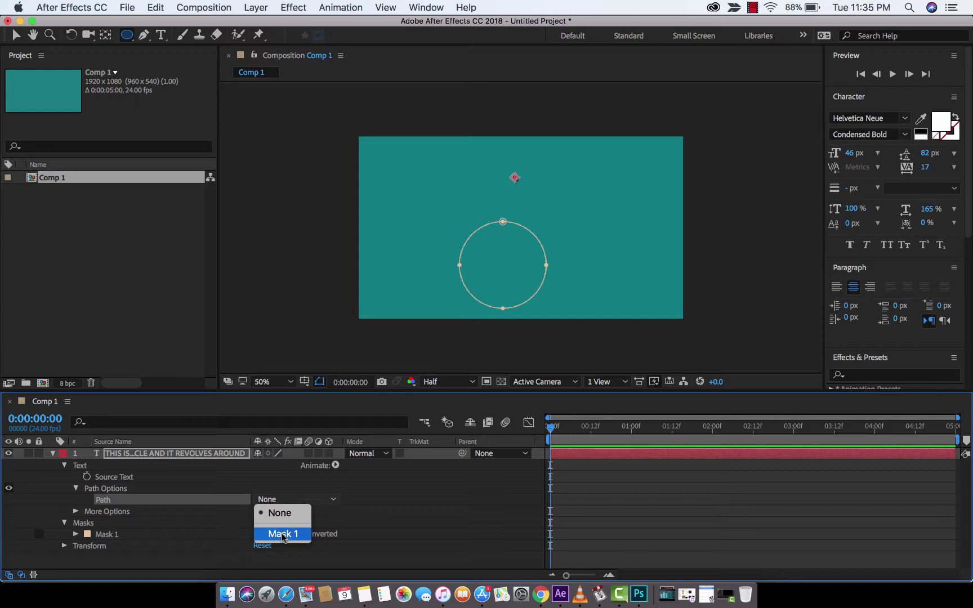
click(283, 534)
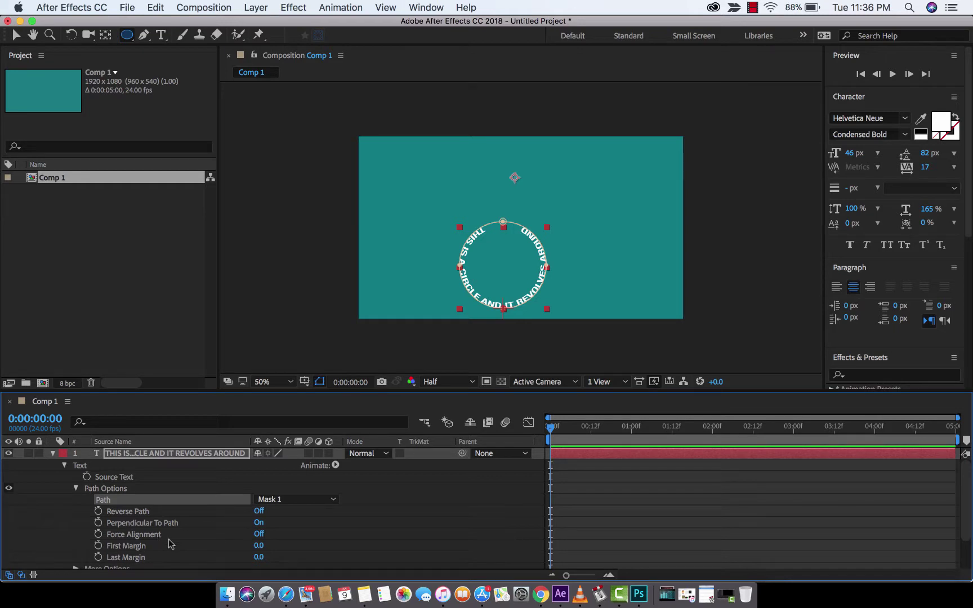
Turn Reverse Path on and scrub the playhead back to the start of the timeline
scroll(171, 541, down, 1)
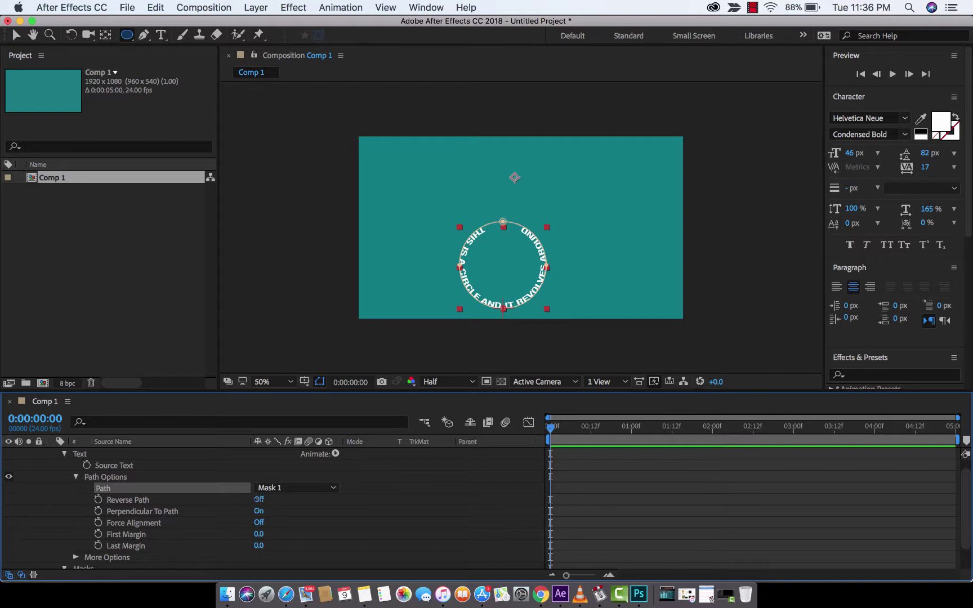
click(259, 499)
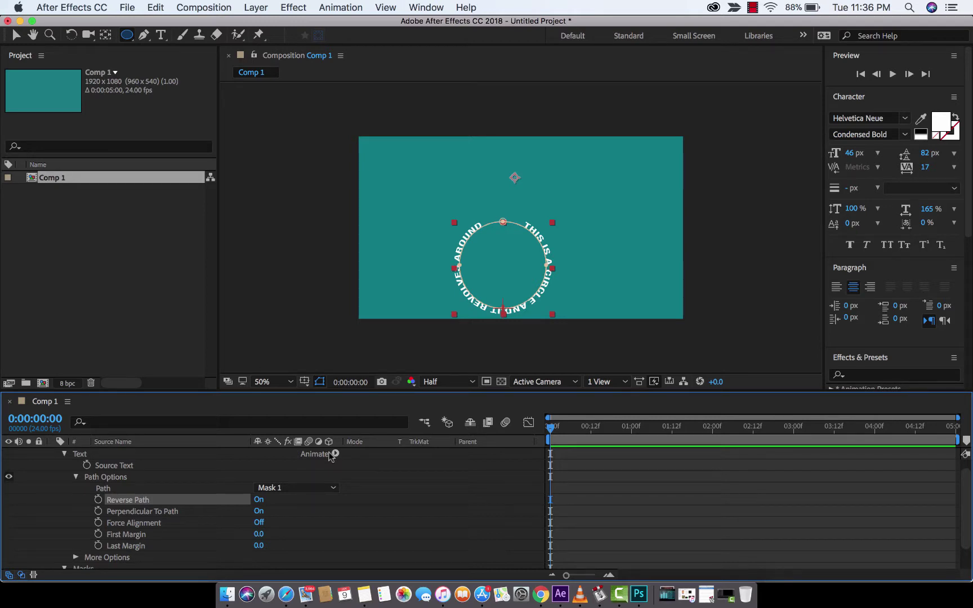
click(556, 427)
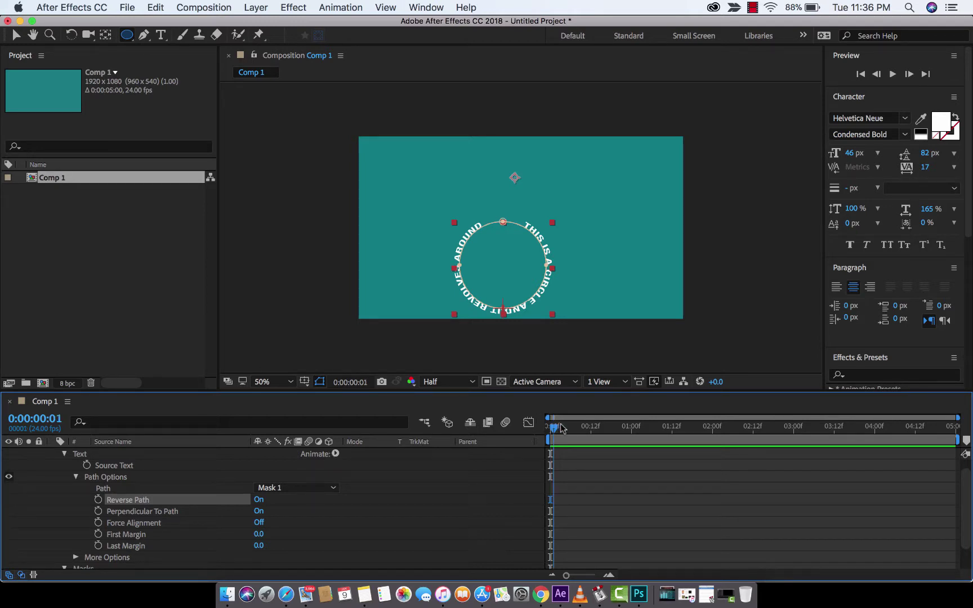
drag(561, 428, 543, 426)
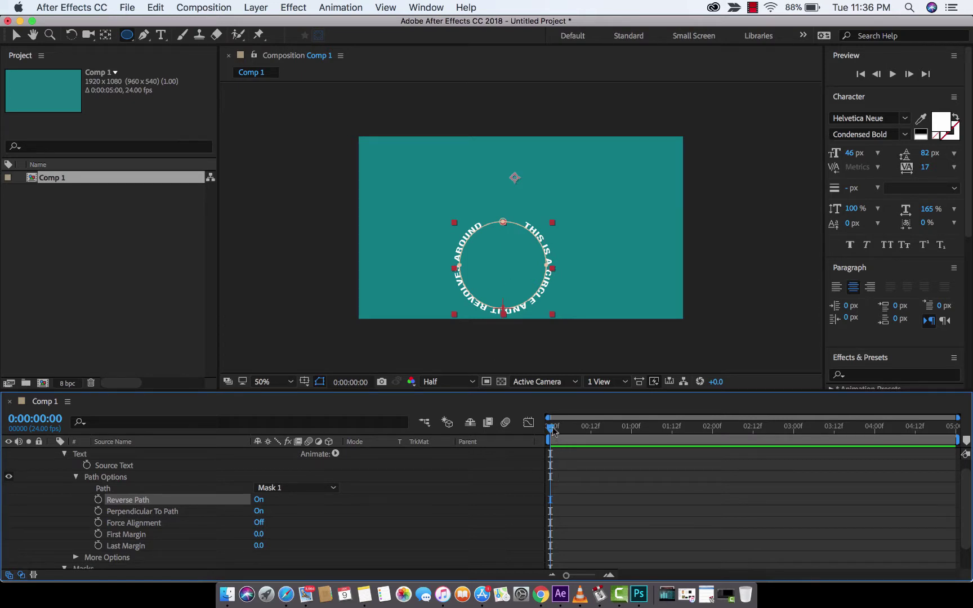
mouse_move(556, 428)
mouse_down()
mouse_move(573, 429)
mouse_move(544, 432)
mouse_up()
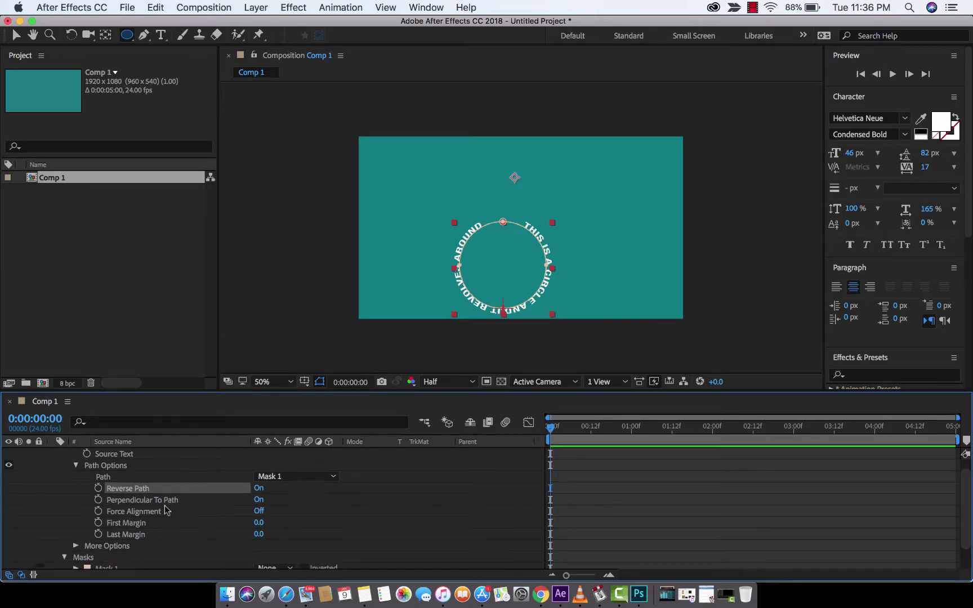
Set First Margin to -191.0 and add a starting keyframe at frame 0
scroll(167, 509, down, 2)
click(134, 508)
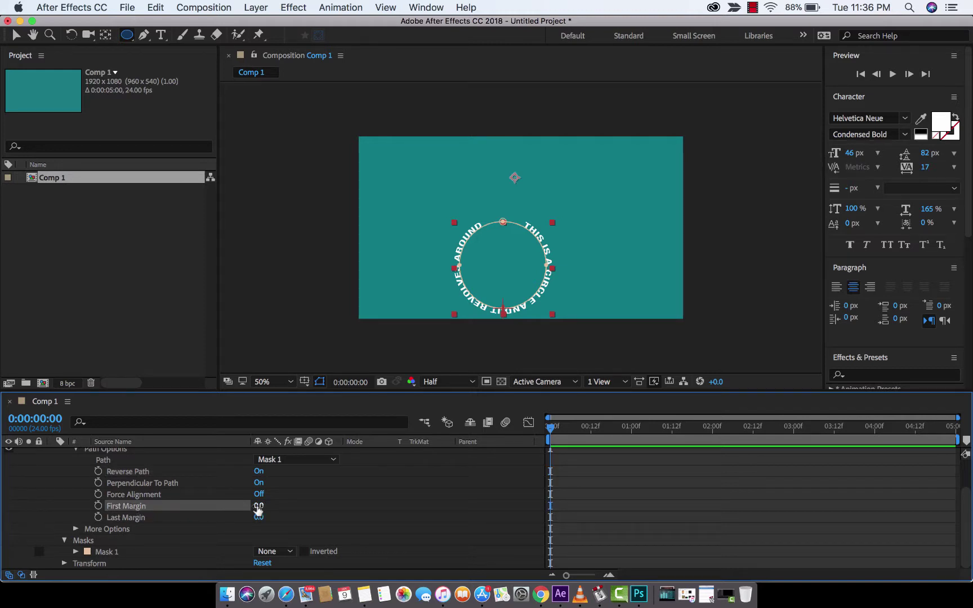
drag(258, 509, 142, 518)
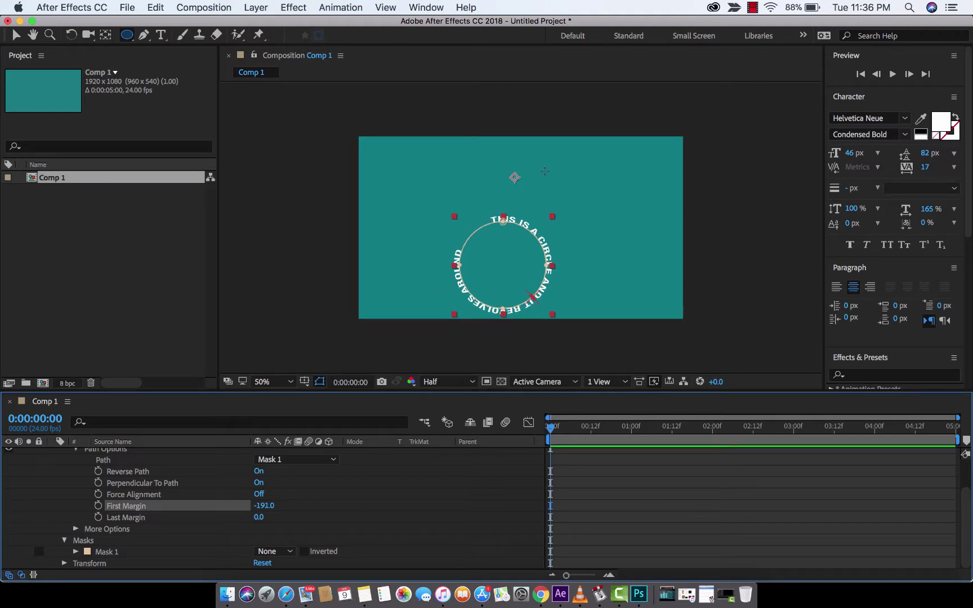
click(98, 506)
At 0:00:02:00, raise First Margin to 1420.0 to add the ending keyframe
drag(551, 431, 712, 429)
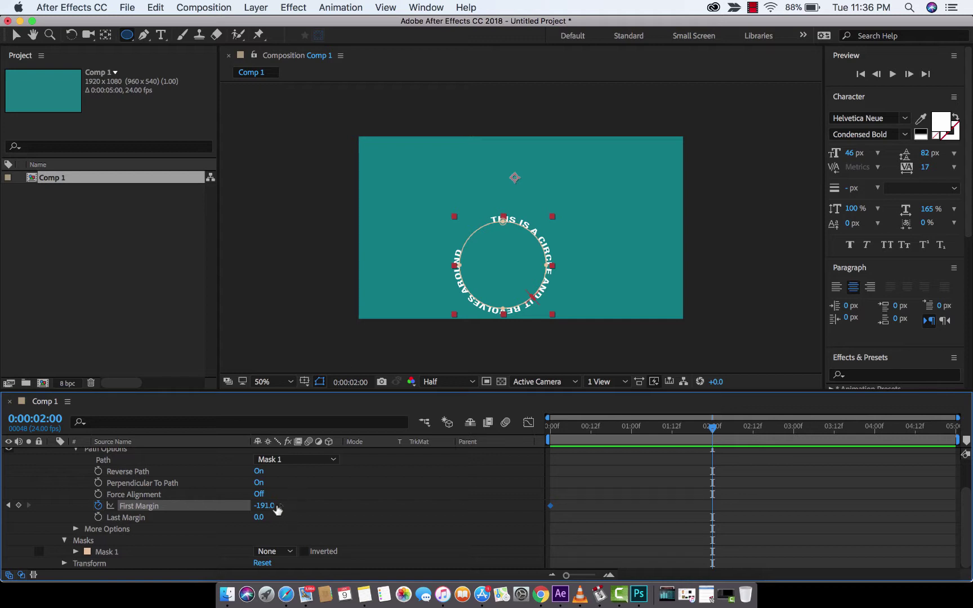
click(263, 506)
drag(260, 509, 599, 483)
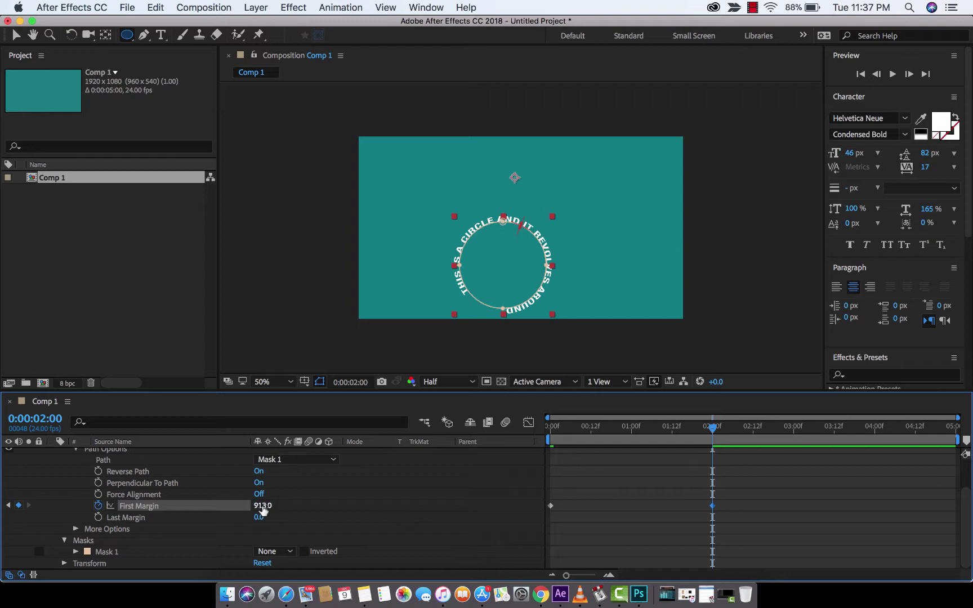
drag(263, 505, 592, 494)
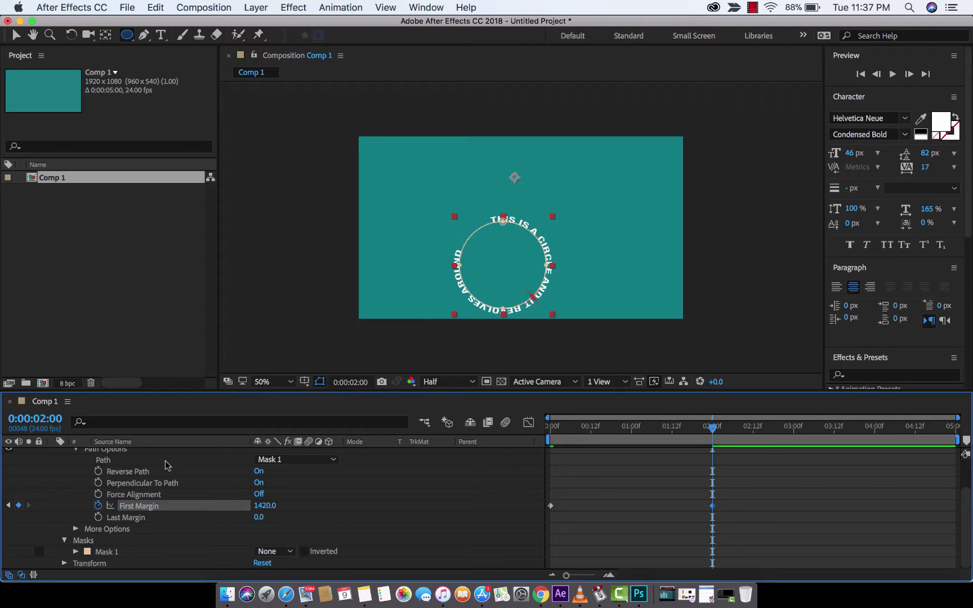
scroll(141, 466, up, 4)
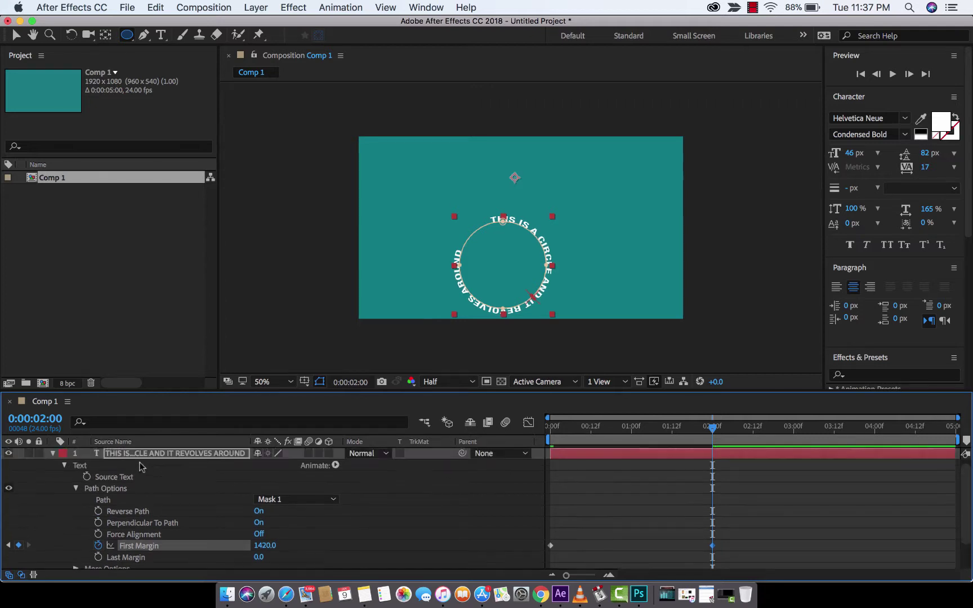
Collapse the text layer, deselect it to hide its handles, and rewind to frame 0
click(52, 453)
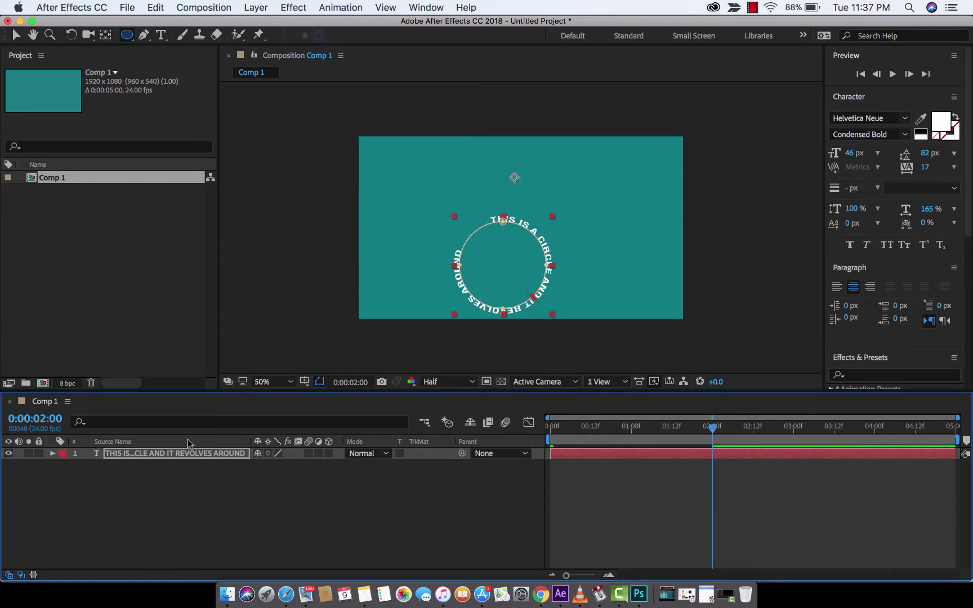
click(15, 38)
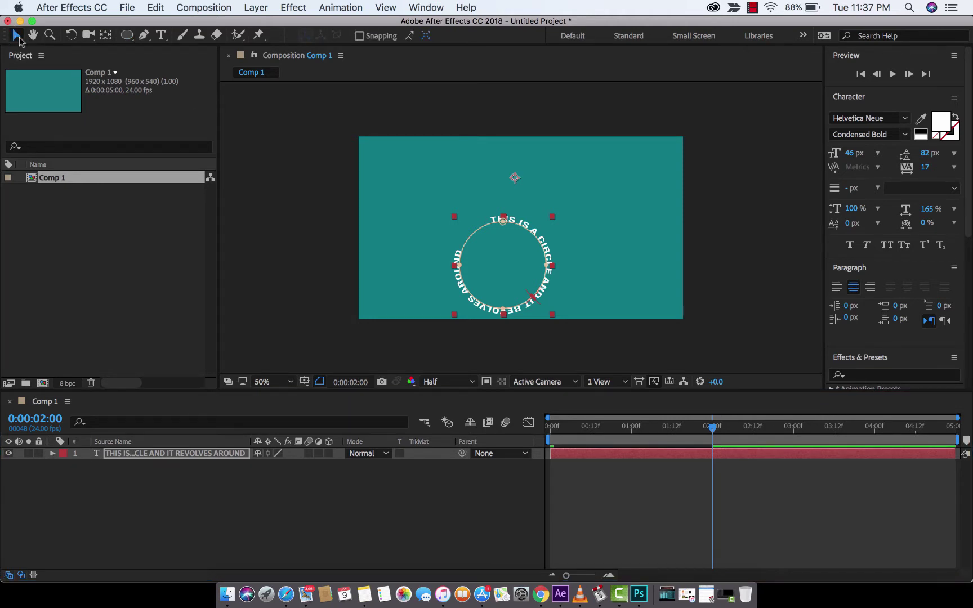
click(298, 253)
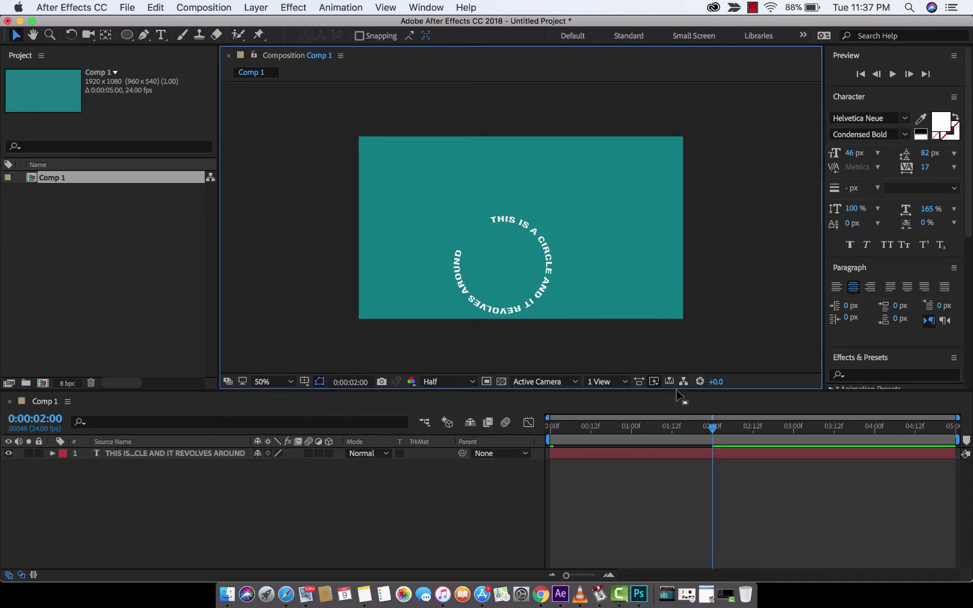
click(712, 429)
drag(713, 429, 550, 429)
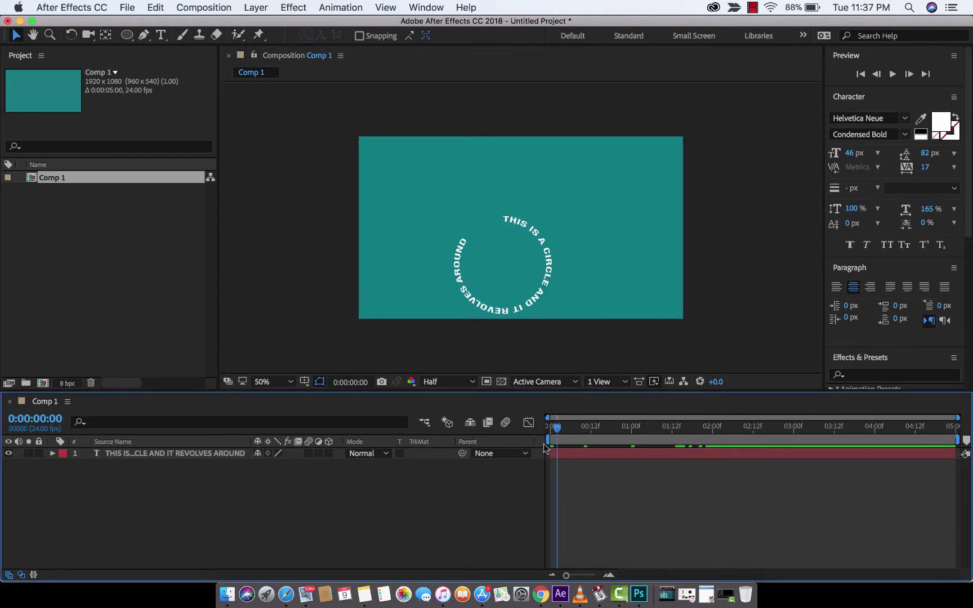
Play a full-screen preview of the revolving text, then stop it
click(298, 304)
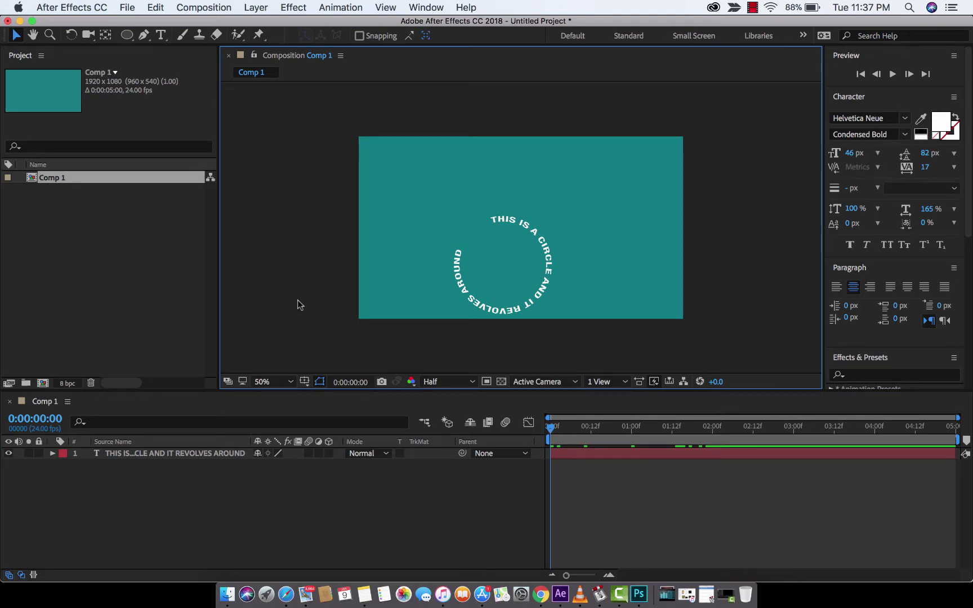
key(space)
key(grave)
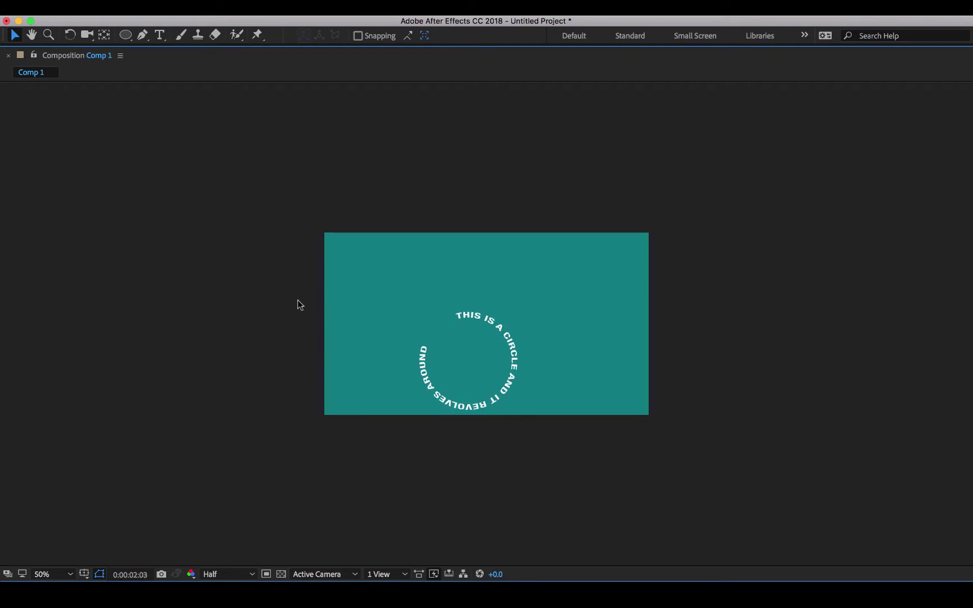
key(space)
key(grave)
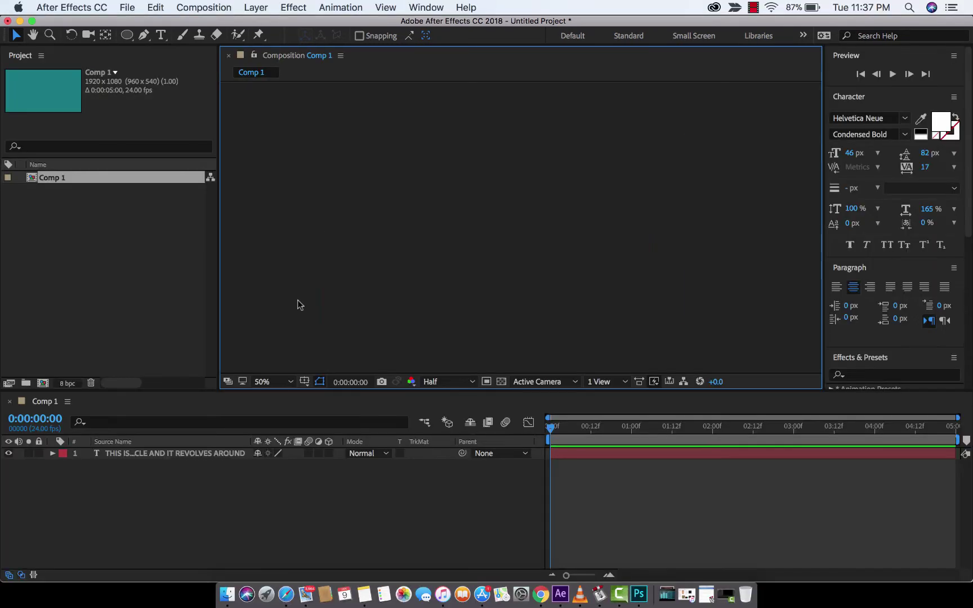